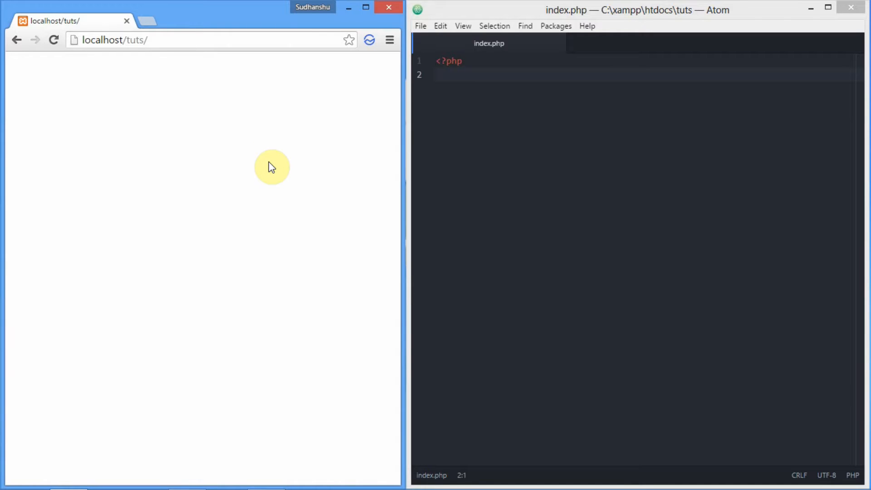
Step: Check in the tuts folder that subscribe us is a 547×187 PNG next to index
left_click(187, 478)
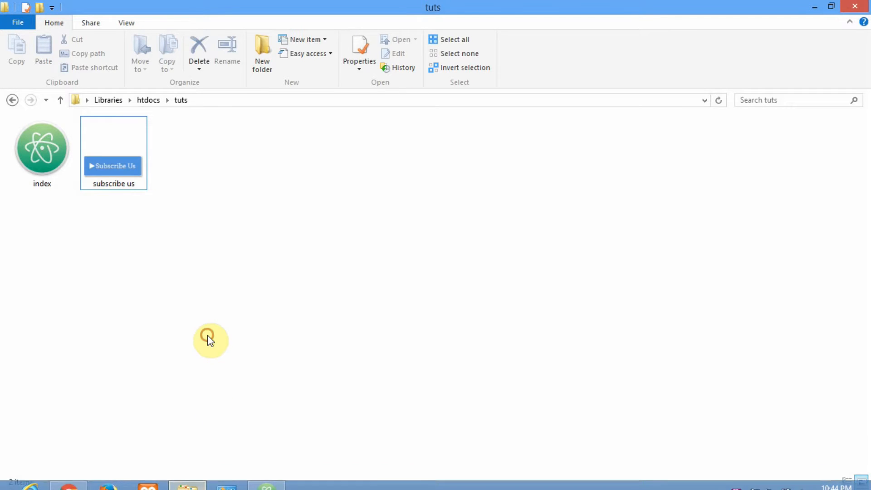
left_click(136, 179)
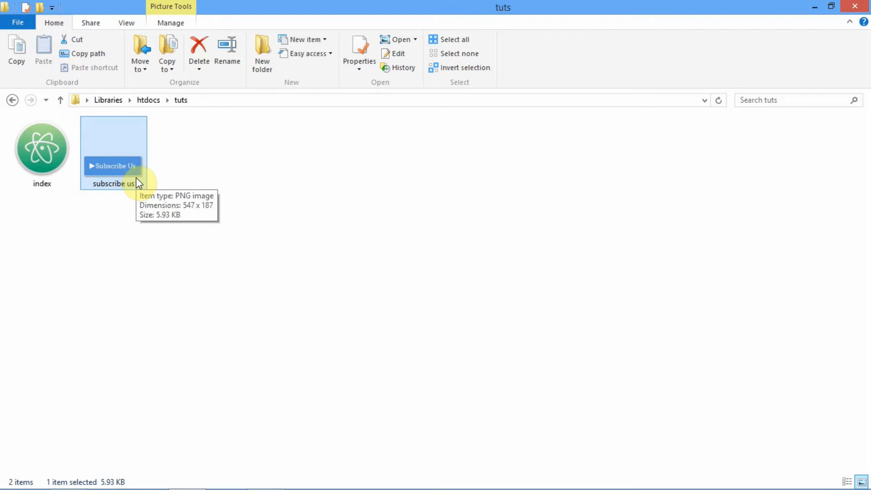
mouse_move(82, 485)
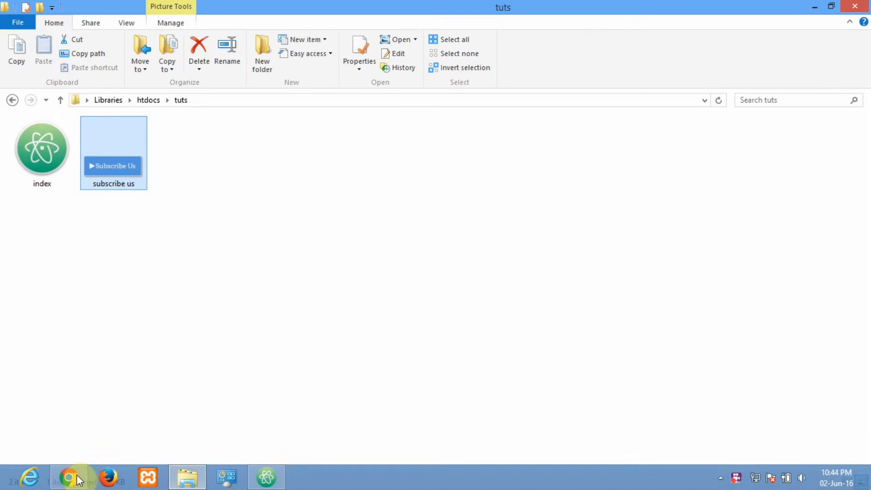
left_click(106, 480)
Step: Write line 2: $img = imagecreatefrompng('subscribe us.png'); and start line 3
left_click(266, 478)
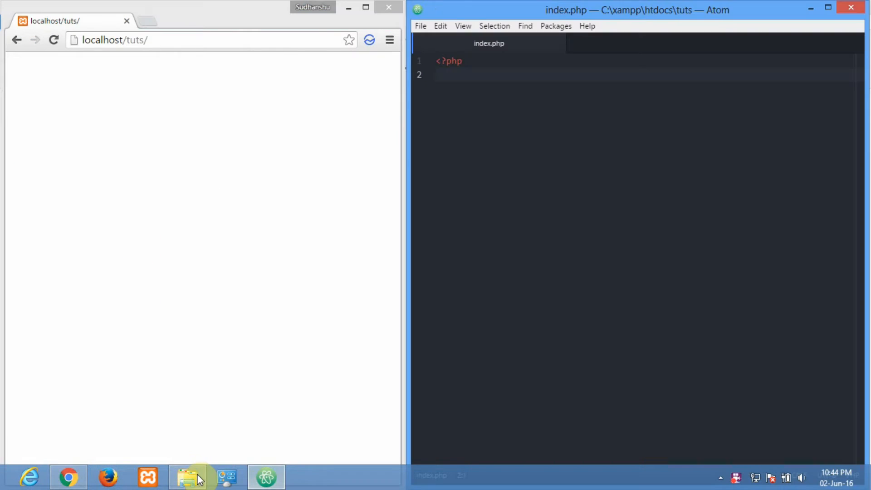
left_click(193, 478)
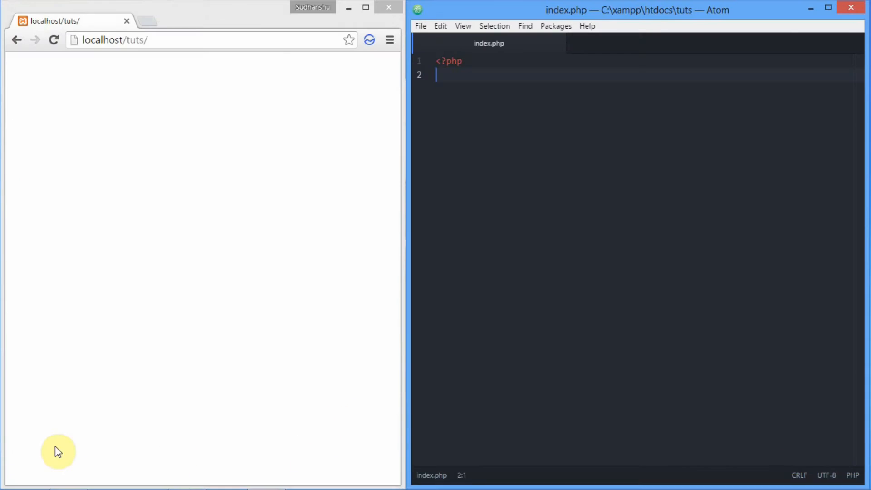
left_click(514, 95)
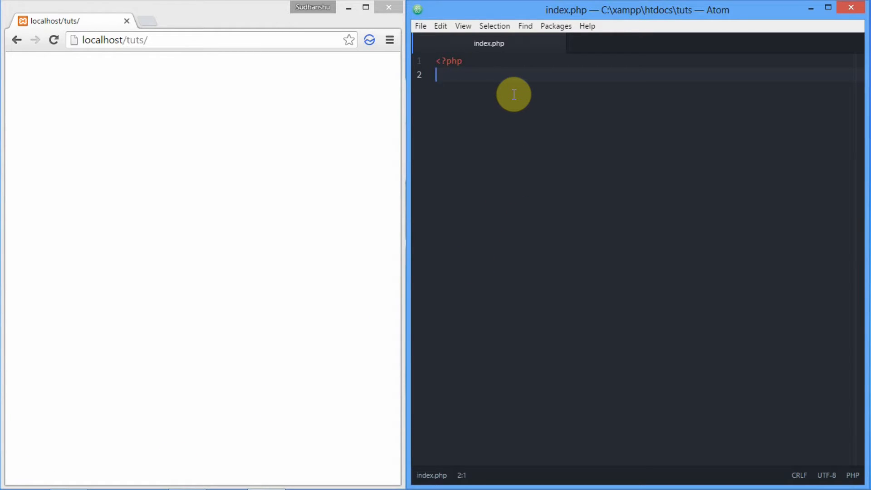
type("$")
type("img")
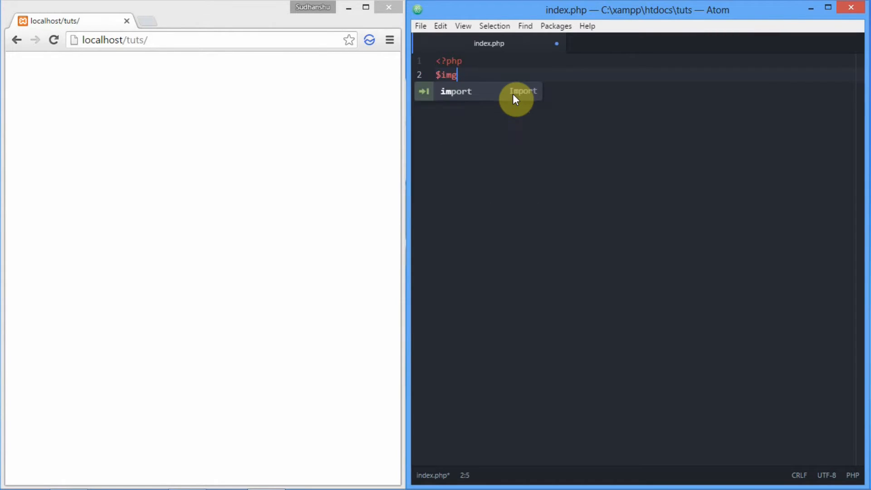
type(" = ")
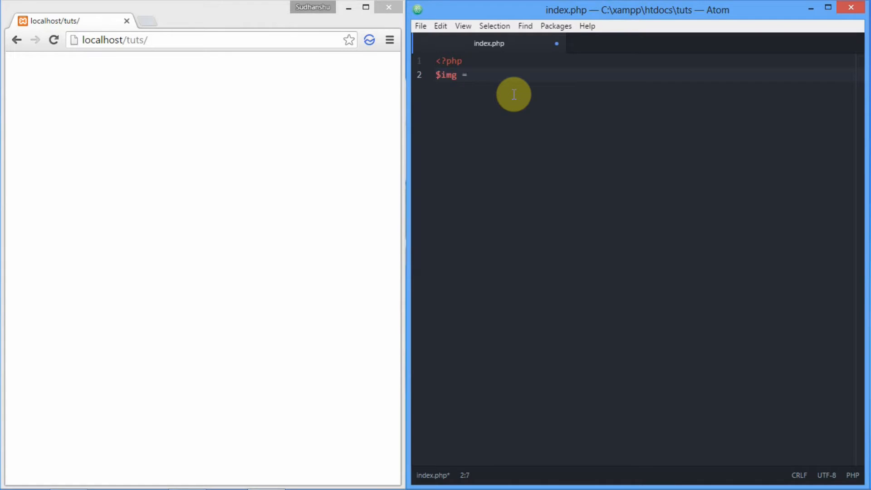
type("image")
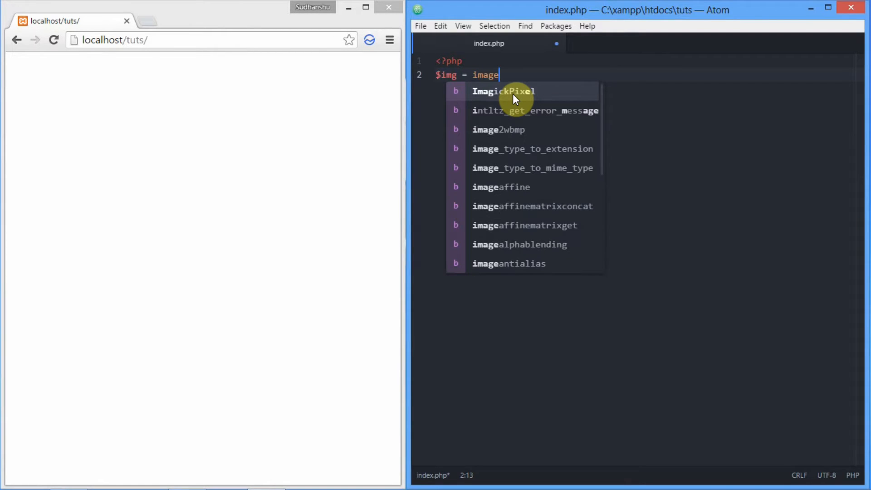
type("crea")
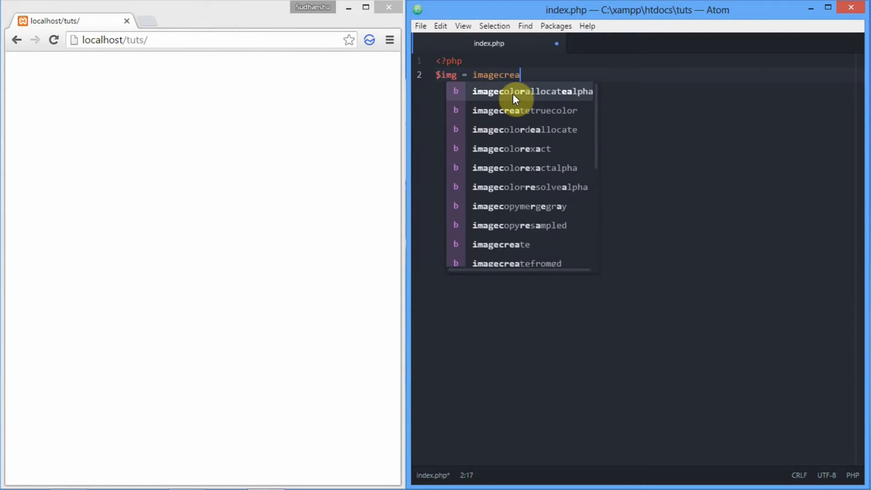
type("tefro")
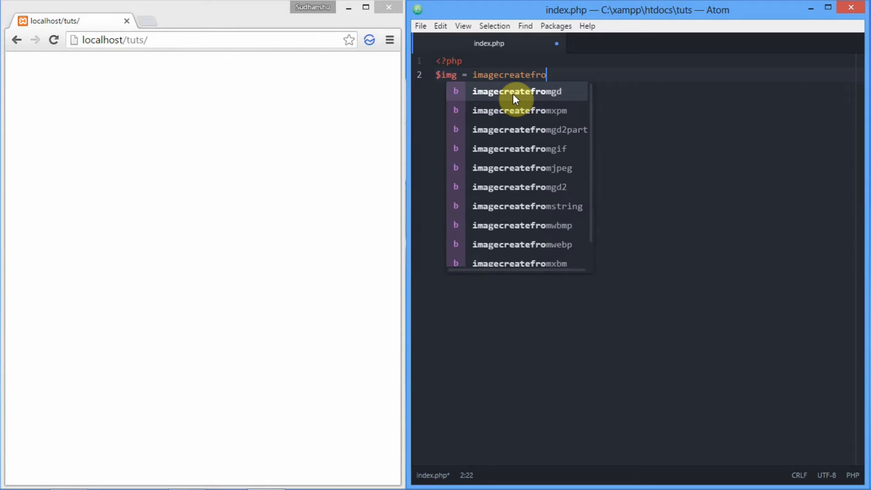
type("mpng")
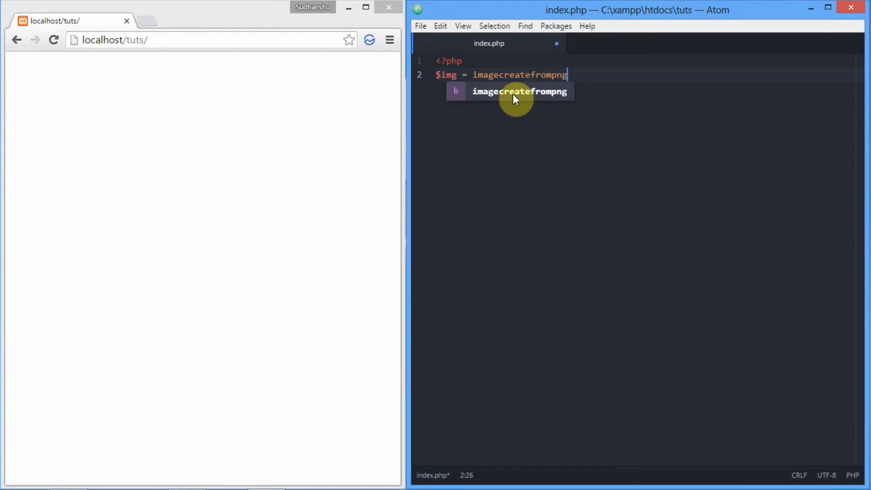
type("(")
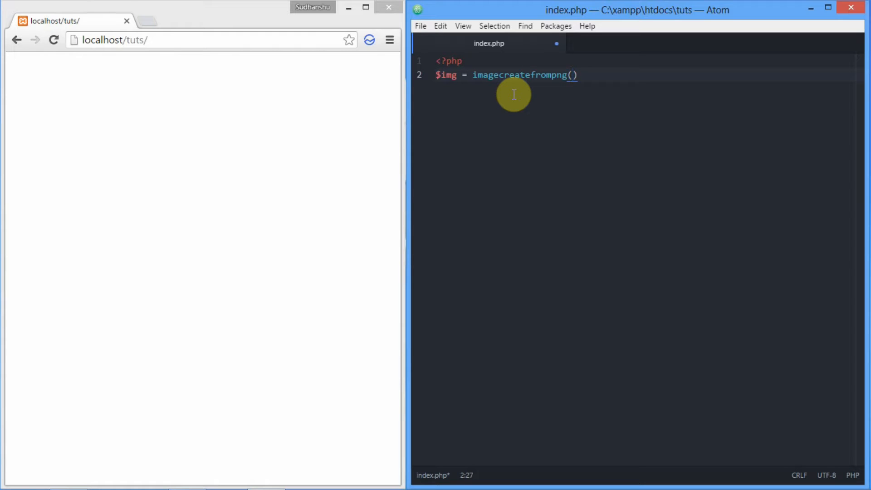
type("'")
type("subs")
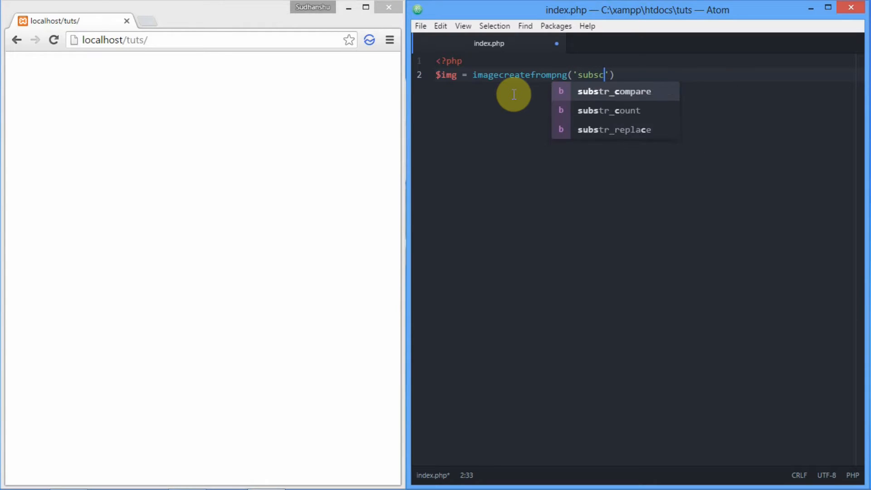
type("cribe ")
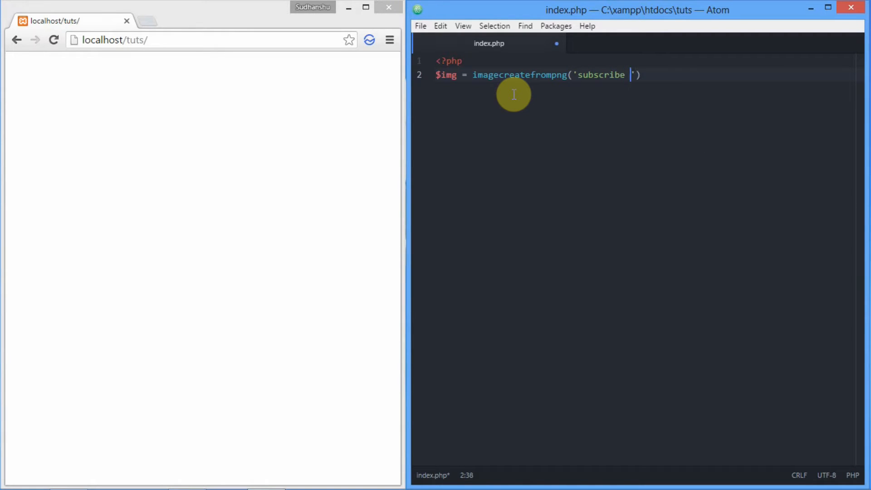
type("us.p")
type("ng")
key("Right")
key("Right")
type(";")
key("Return")
type("$")
type("img")
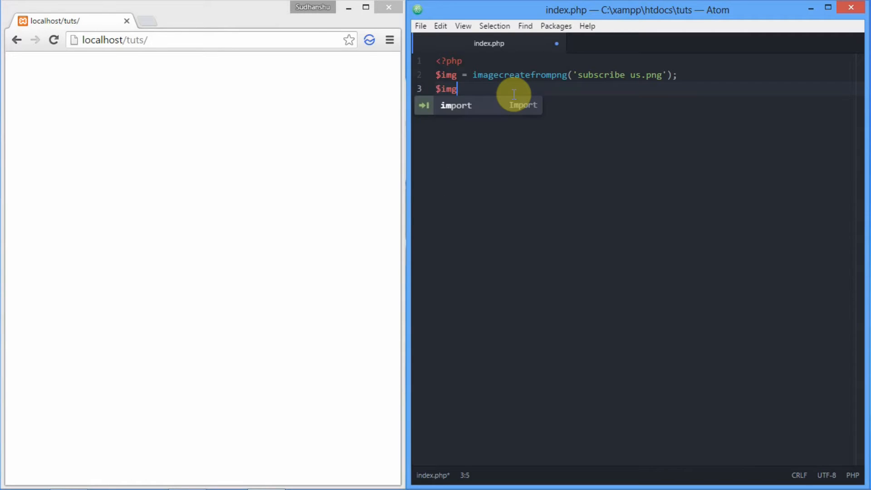
type("Resi")
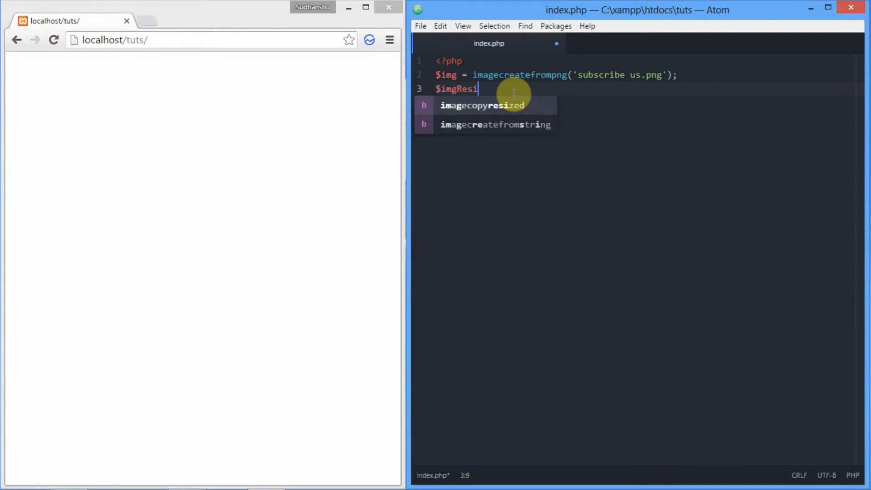
type("zed")
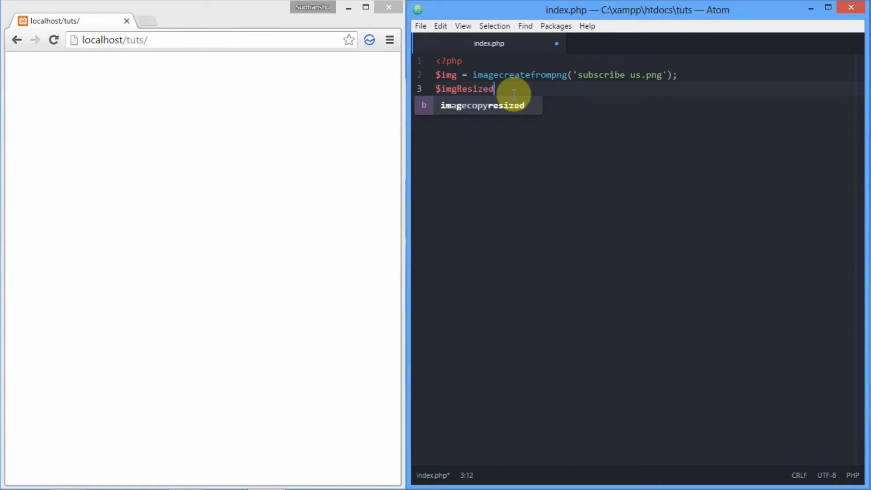
type(" = im")
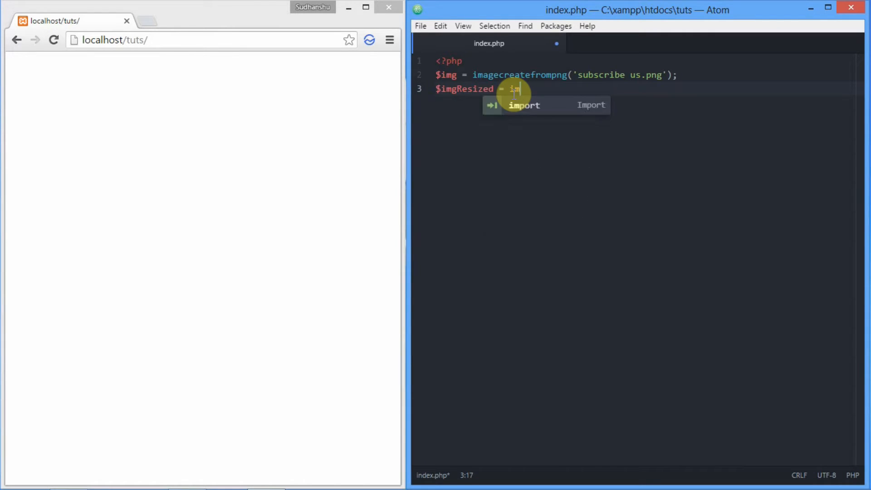
type("agesc")
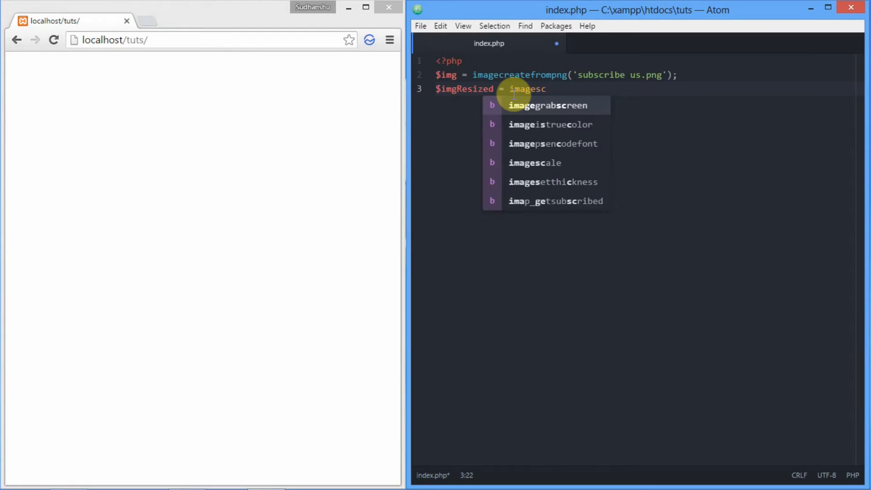
type("ale")
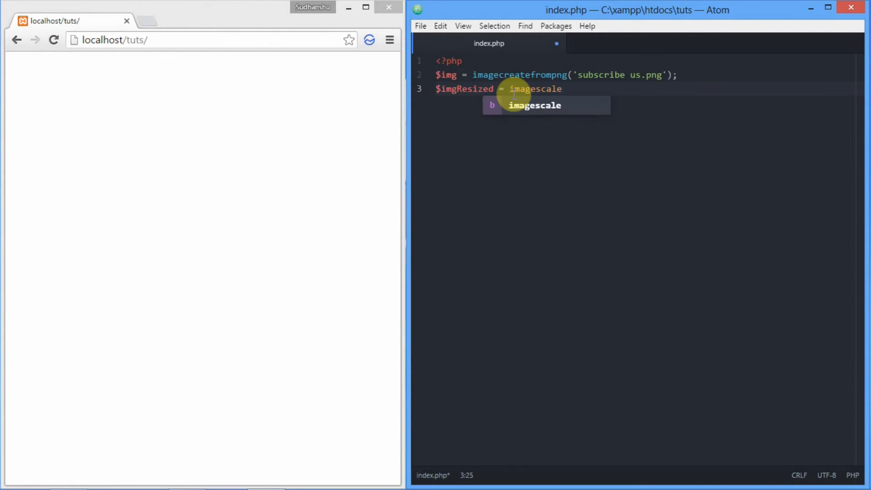
type("(")
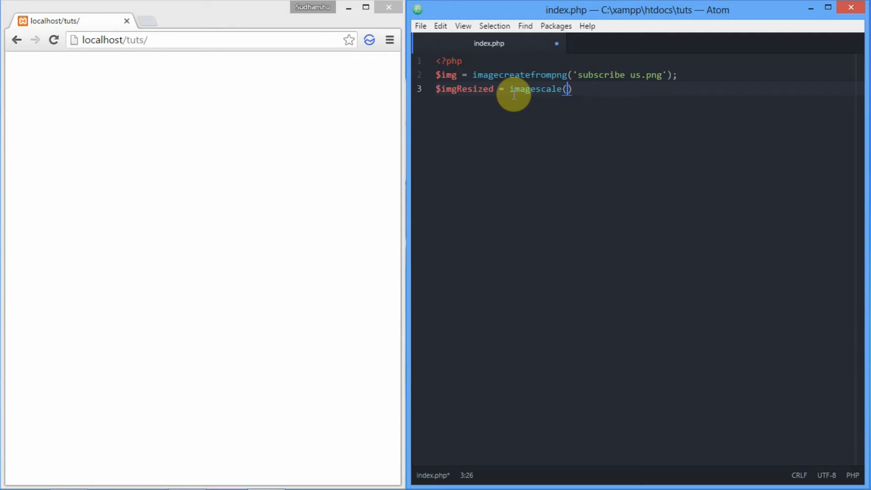
type("$")
type("i")
type("mg,")
type("10")
type("00")
Step: Write line 3: $imgResized = imagescale($img,100,50); fixing the stray zero, then start line 4
key("BackSpace")
type(",")
type("50")
key("Right")
type(";")
key("Return")
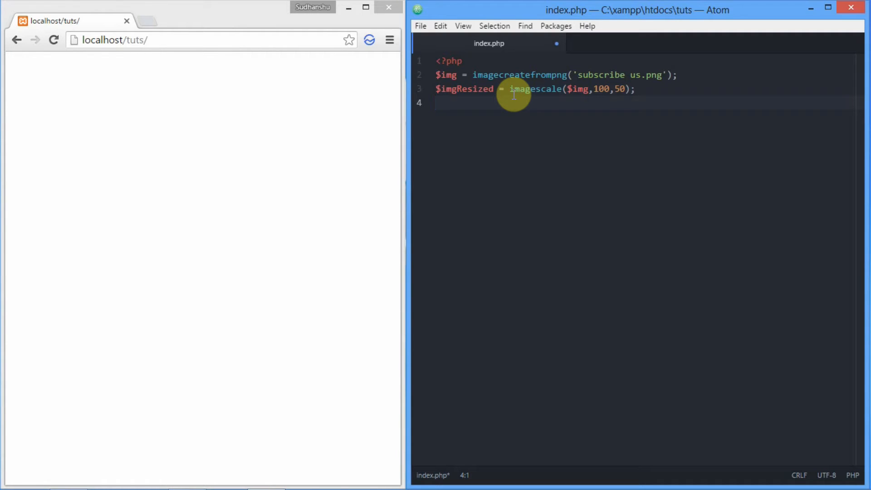
type("imga")
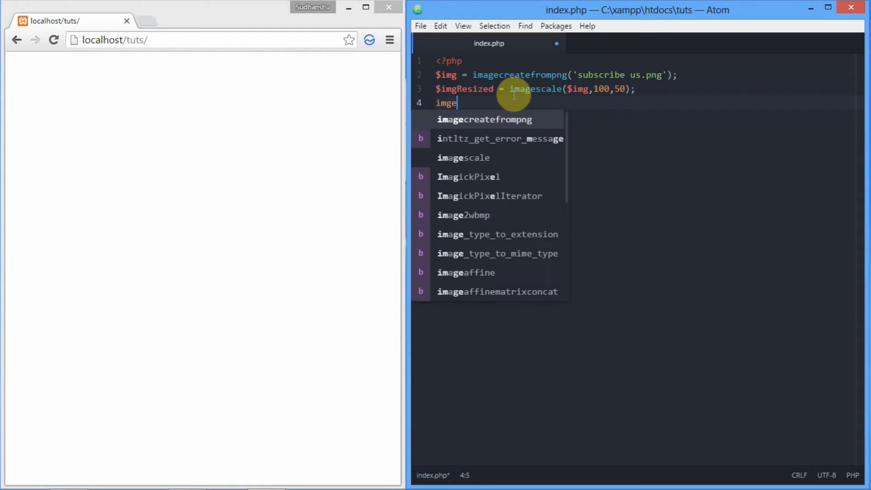
Step: Write line 4: imagepng($imgResized,'resized.png'); with autocomplete, then start line 5
key("BackSpace")
key("BackSpace")
type("a")
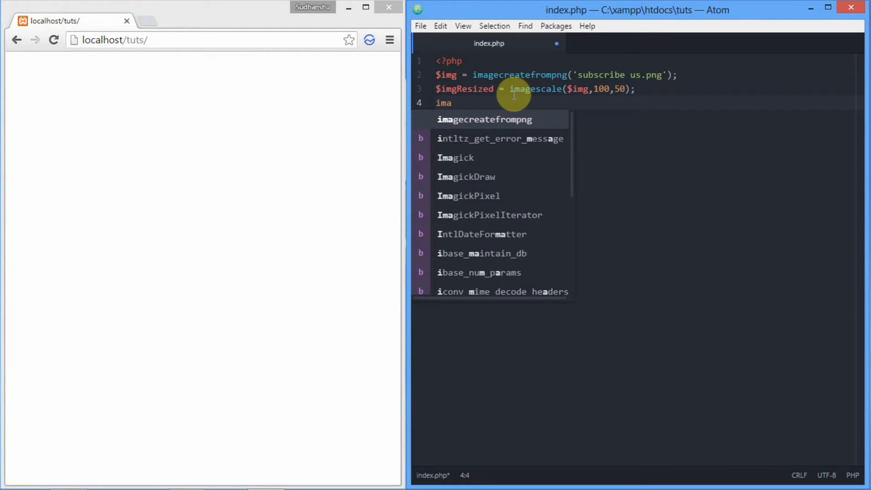
type("gep")
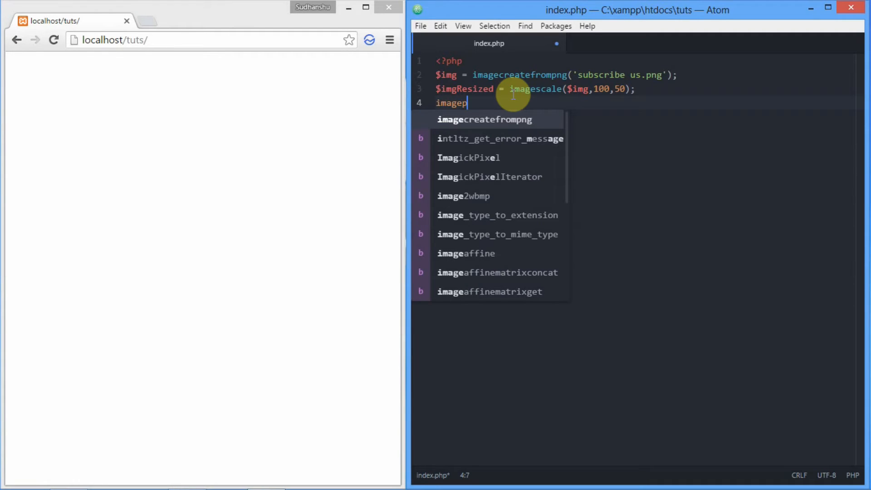
type("ng")
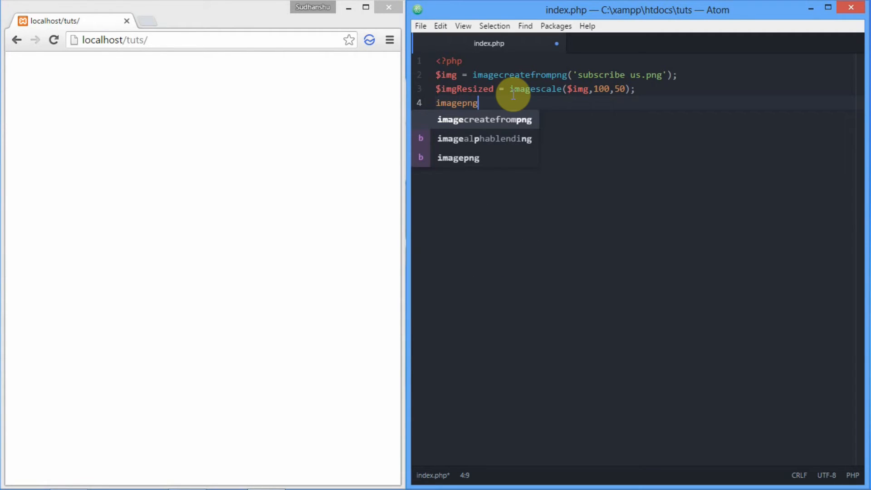
type("(")
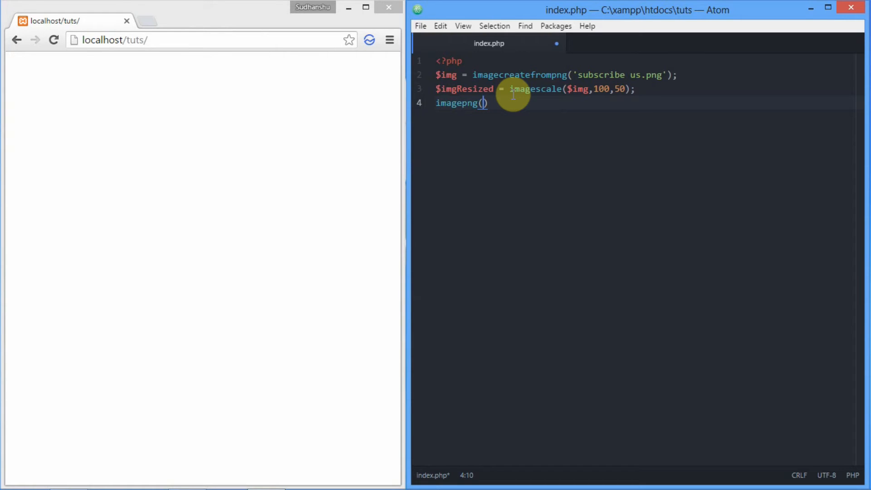
type("$")
type("imgEw")
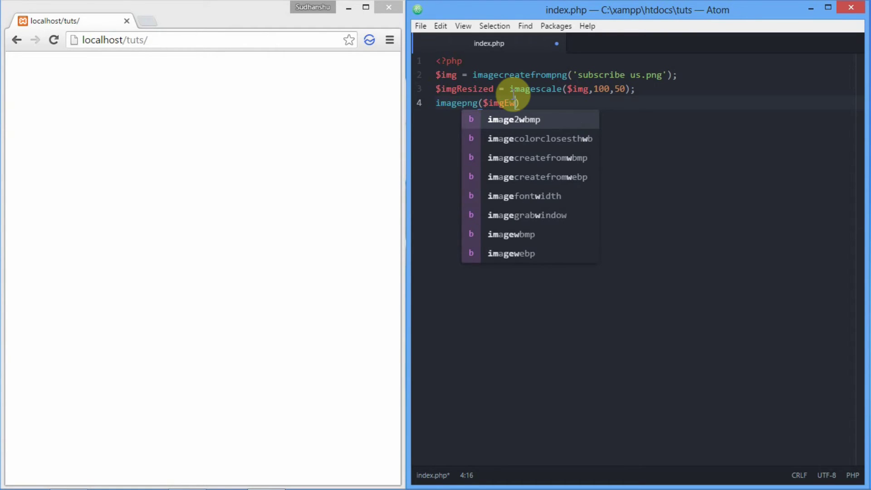
key("BackSpace")
type("Res")
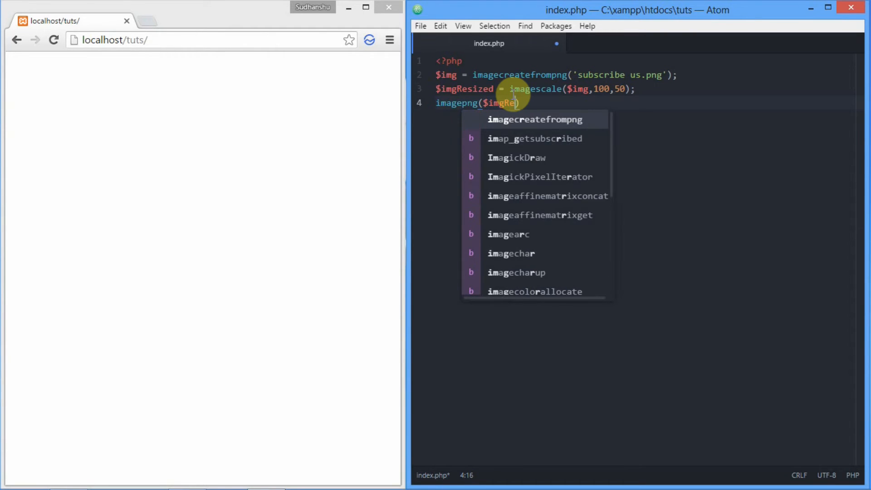
key("Tab")
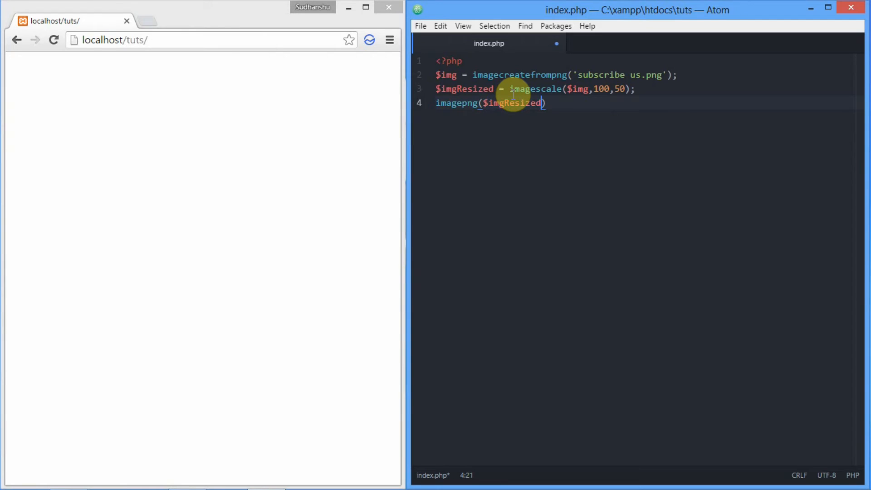
type(",")
type("'")
type("resized")
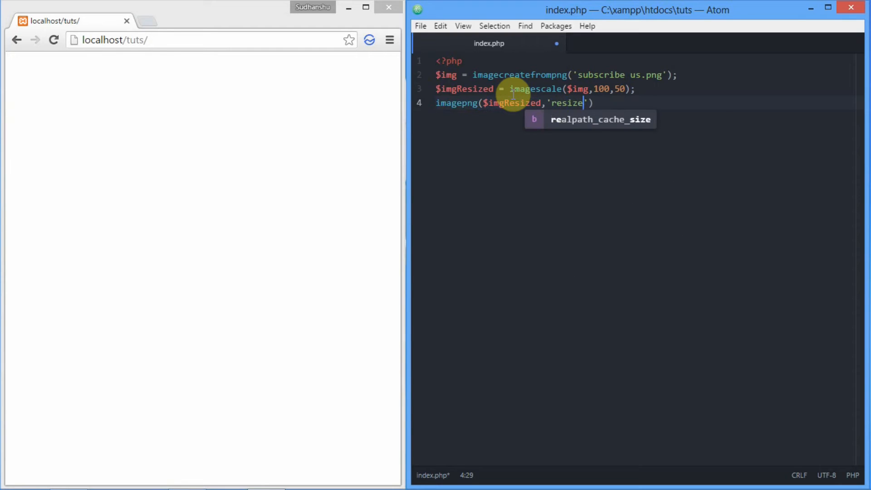
type(".p")
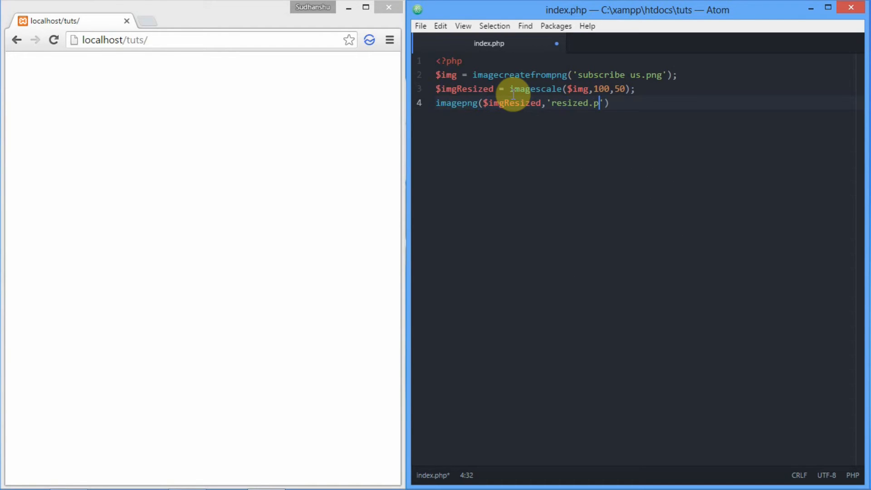
type("ng")
key("Right")
key("Right")
type(";")
key("Return")
type("image")
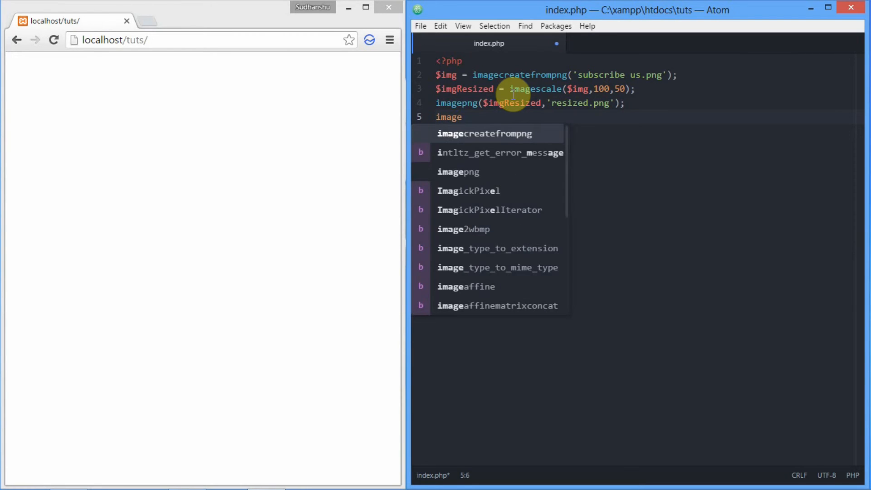
type("Der")
Step: Add imagedestroy($img); and imagedestroy($imgResized); on lines 5–6 and save index.php
key("BackSpace")
key("BackSpace")
key("BackSpace")
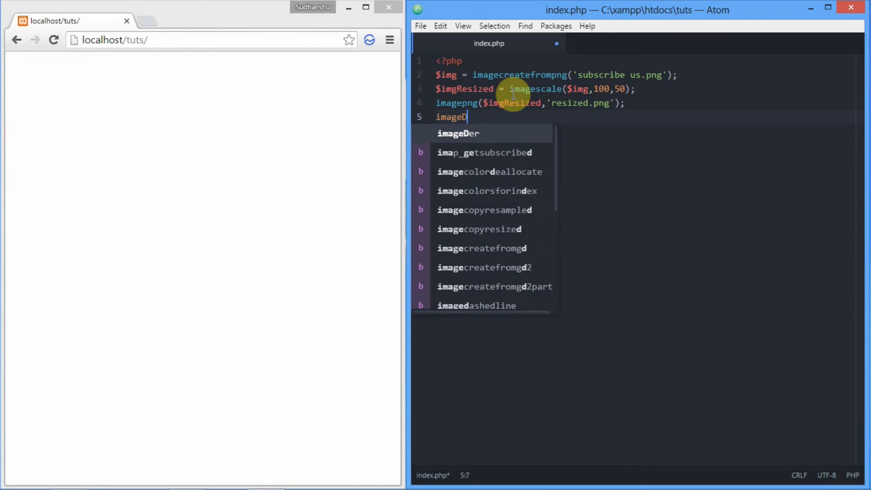
type("destroy")
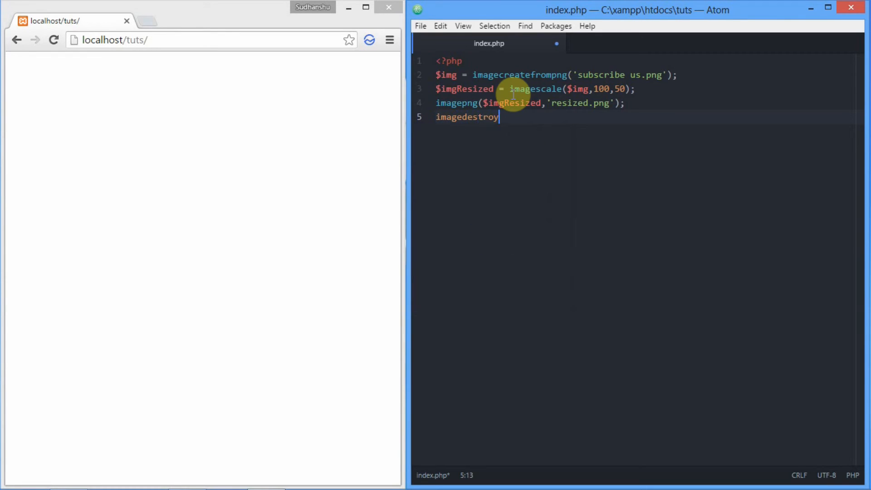
type("($")
type("img")
key("End")
type(";")
key("Return")
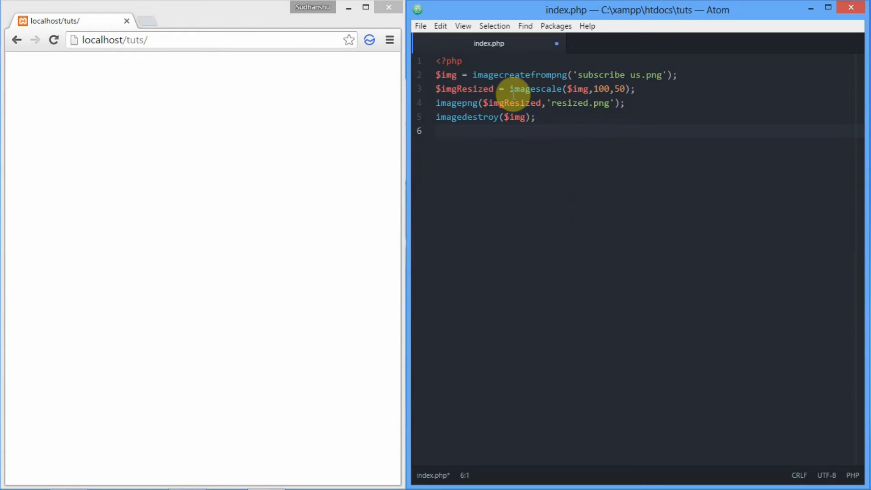
type("im")
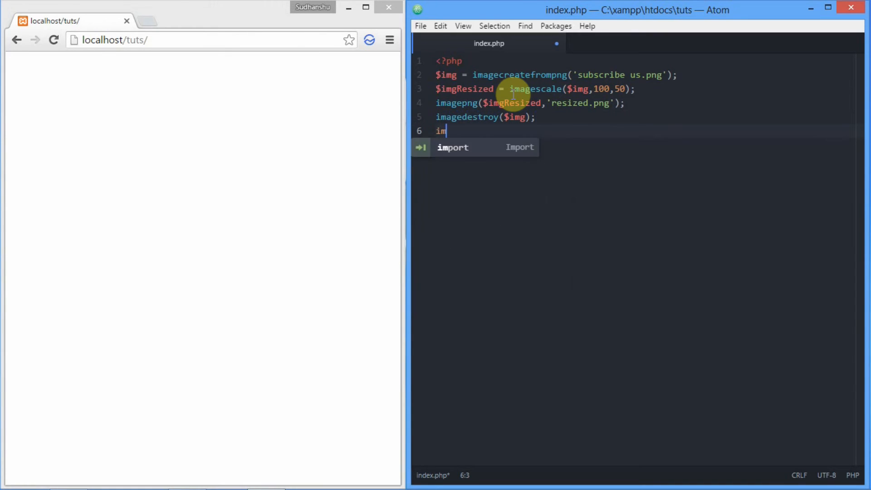
type("agede")
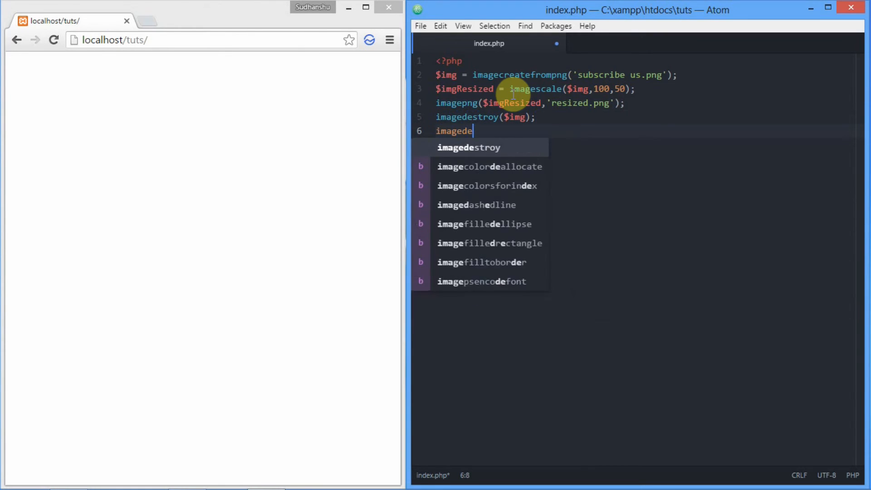
type("stroy")
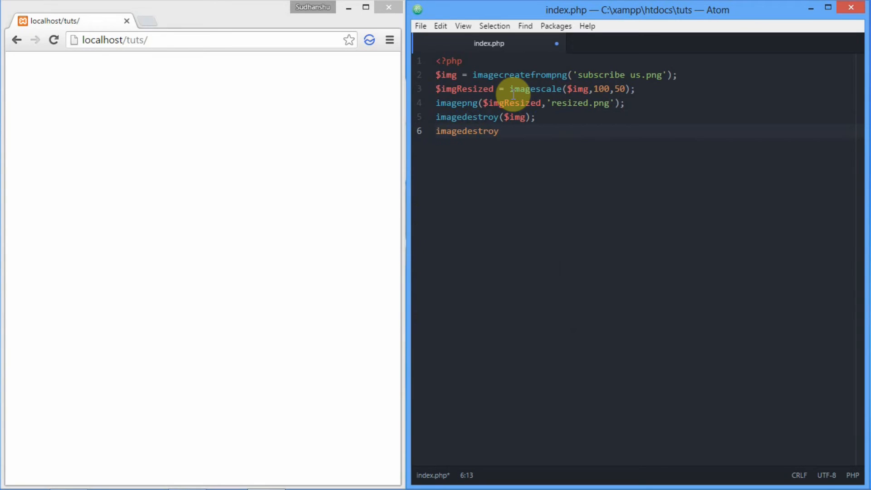
type("($")
key("BackSpace")
type("$")
type("imgRe")
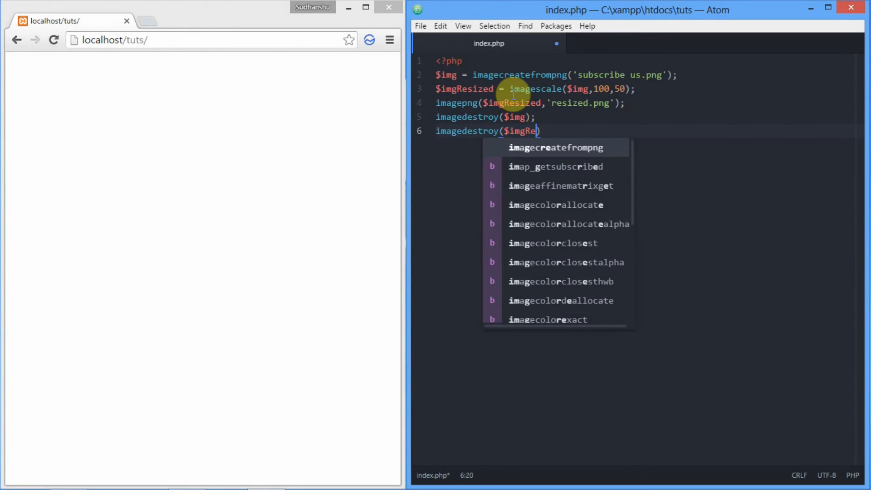
type("s")
key("Return")
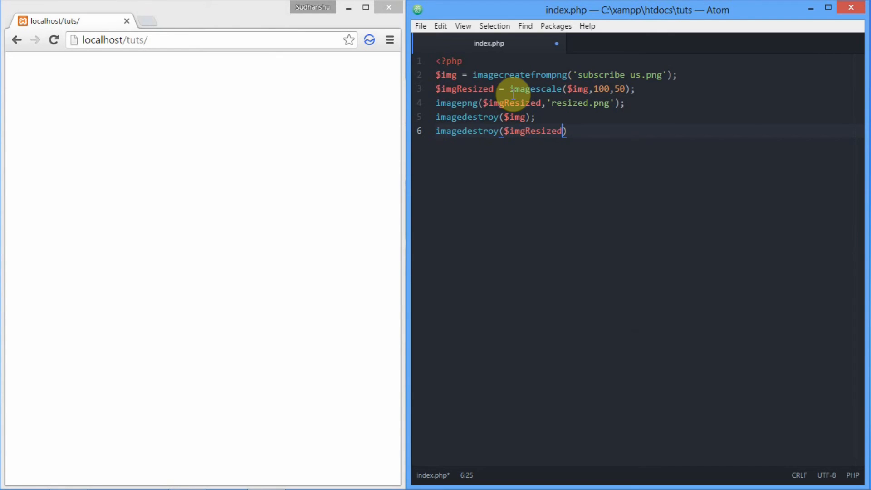
key("Right")
type(";")
key("ctrl+s")
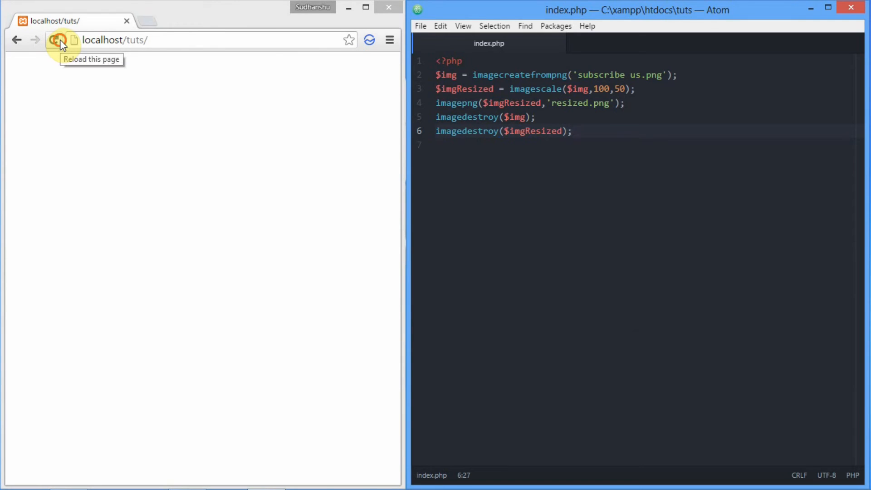
Step: Spot the new resized file beside subscribe us in tuts, then select a width digit back in Atom
left_click(347, 13)
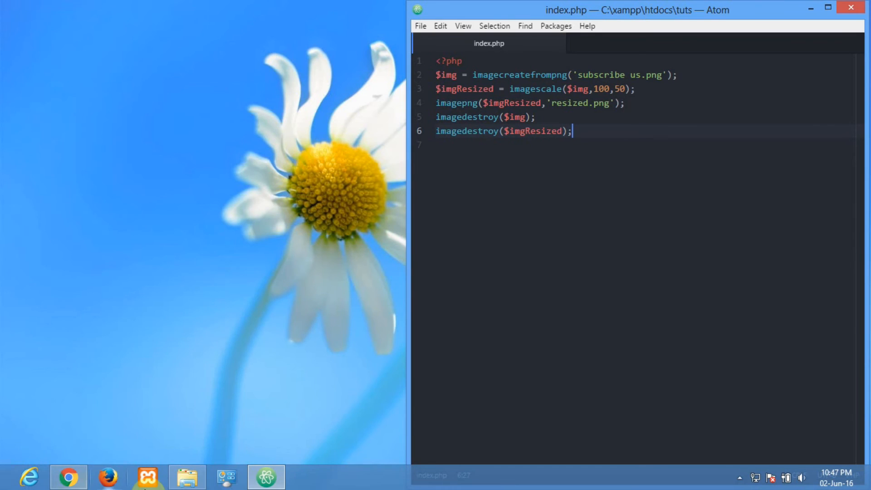
left_click(187, 476)
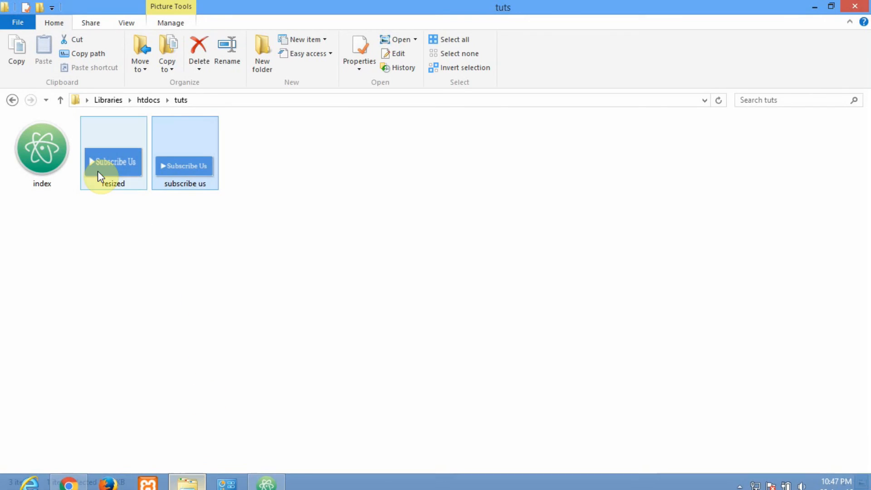
left_click(97, 171)
mouse_move(267, 481)
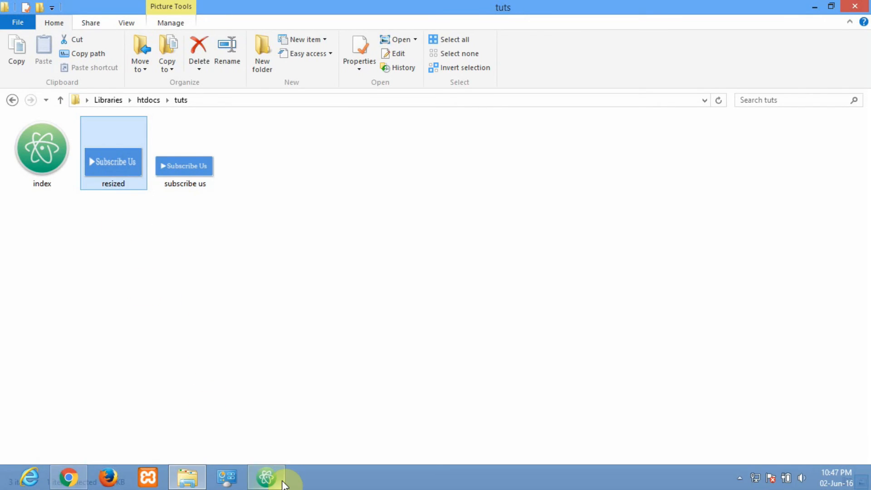
left_click(282, 479)
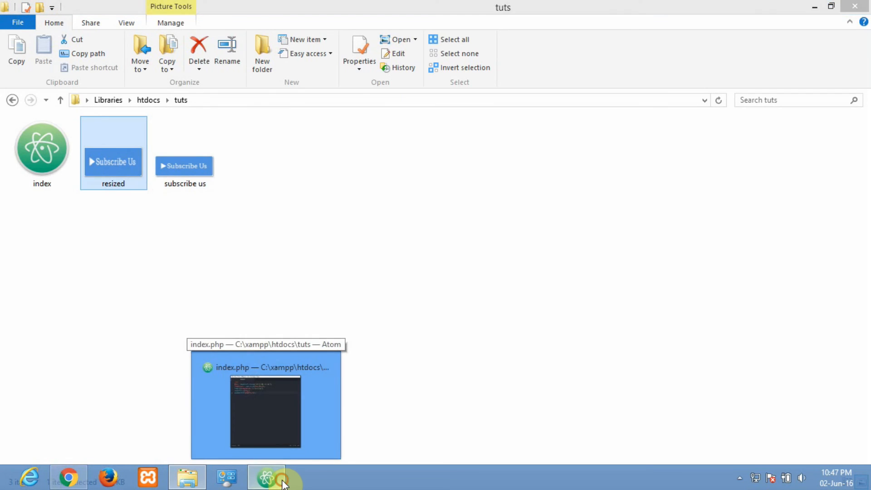
left_click_drag(596, 89, 602, 89)
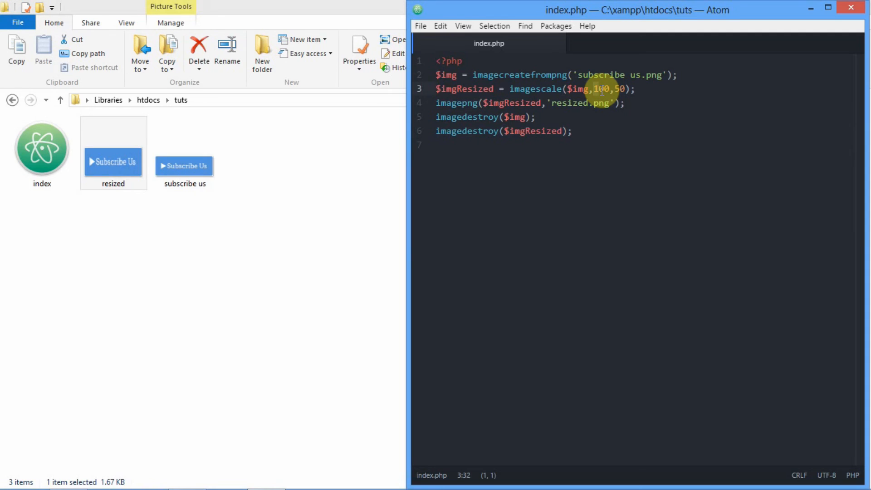
type("5")
Step: Save the width changed to 500 and reload localhost/tuts in Chrome to rerun the script
key("ctrl+s")
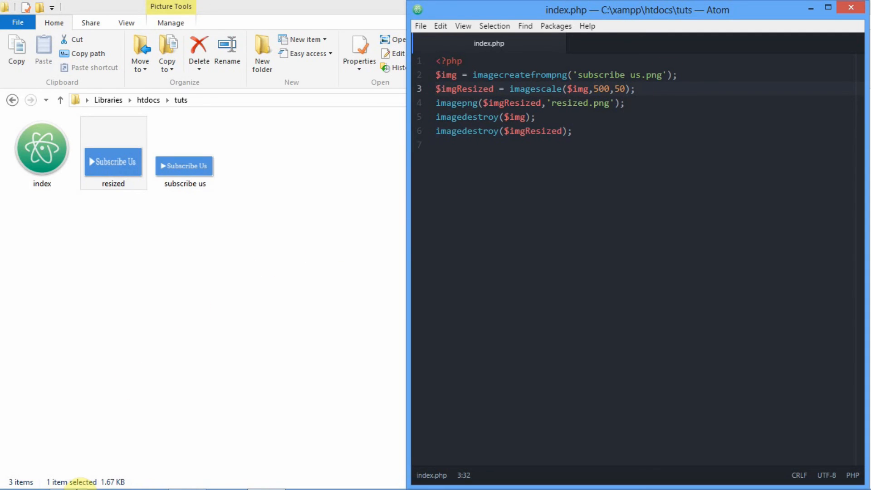
left_click(68, 477)
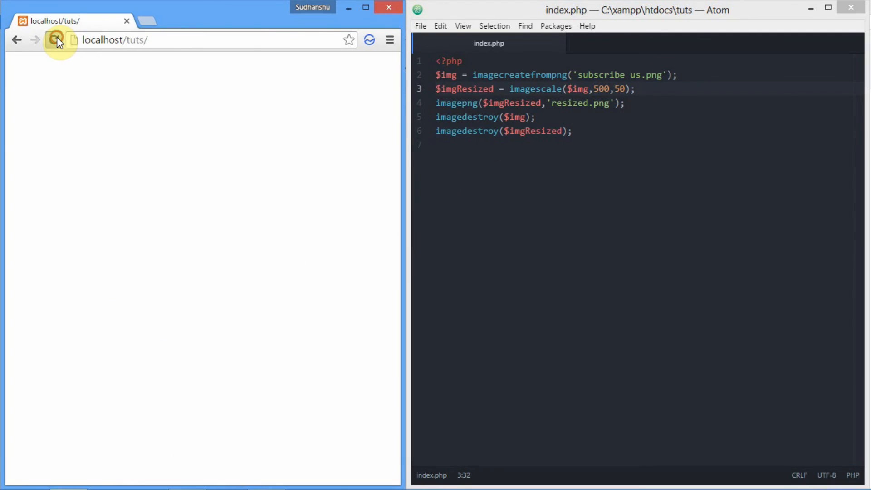
left_click(57, 39)
left_click(363, 5)
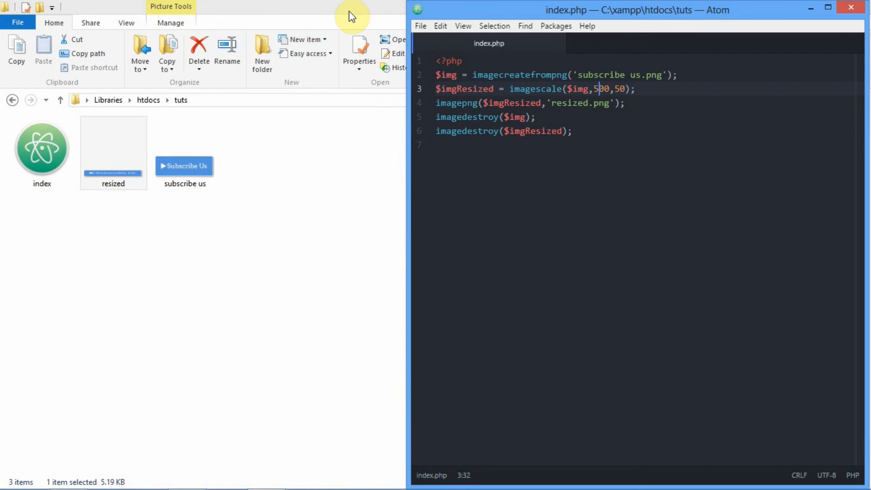
Step: View the wider resized.png in Photo Viewer, then bring Atom and Chrome back side by side
double_click(124, 145)
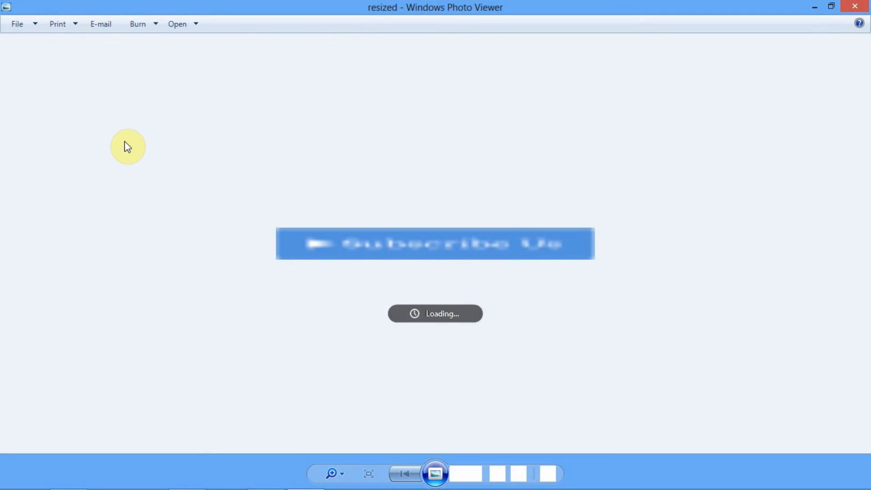
left_click(854, 7)
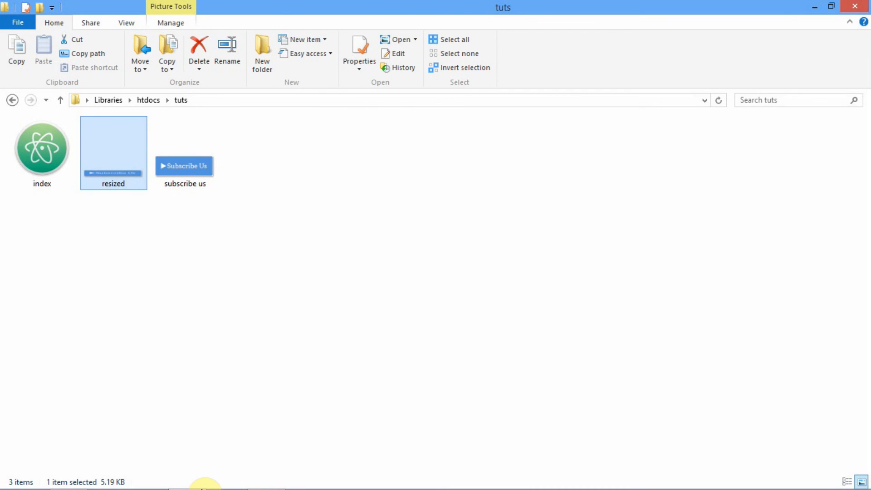
left_click(267, 478)
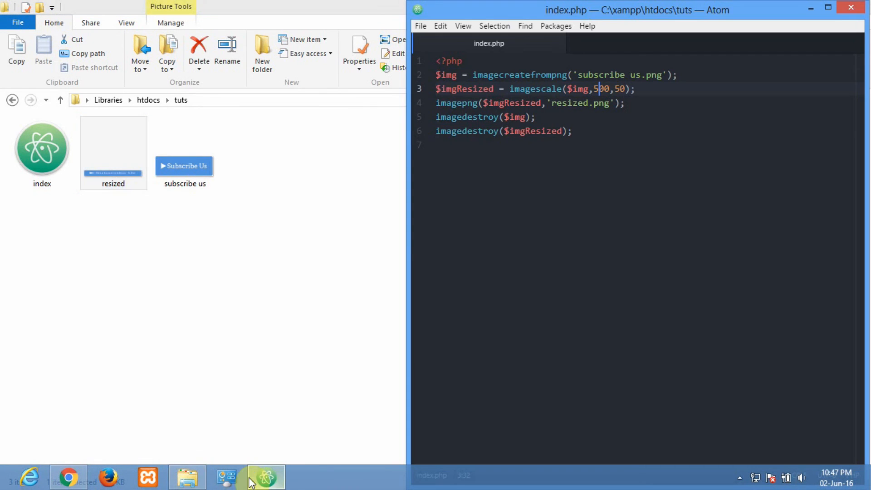
left_click(79, 478)
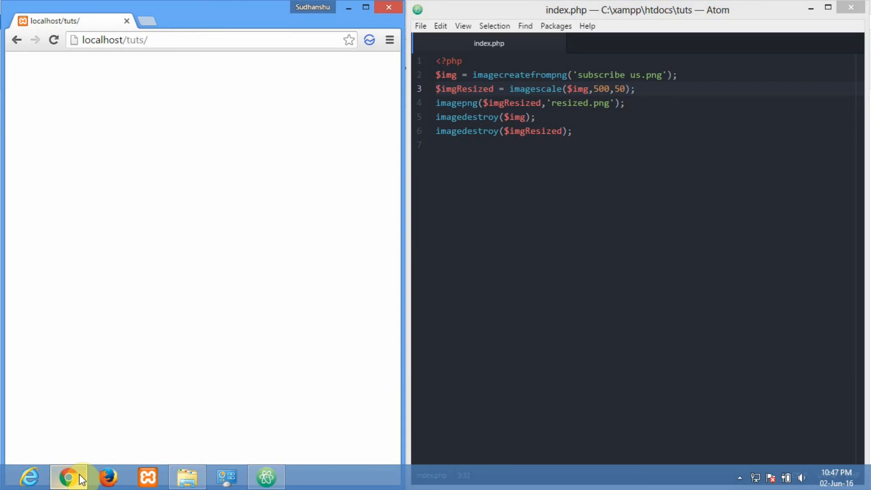